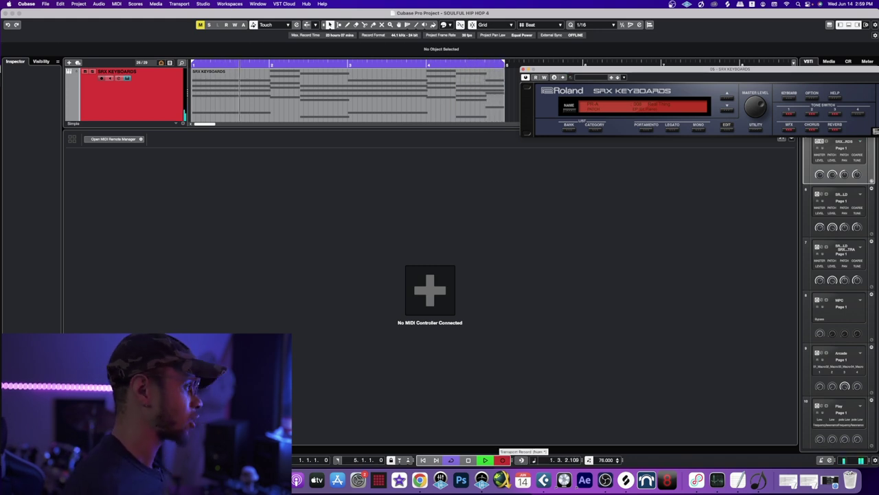
# Step: Finish recording the four-bar chord part on the SRX KEYBOARDS track and open it in the key editor
pyautogui.click(503, 460)
pyautogui.click(513, 99)
pyautogui.doubleClick(385, 100)
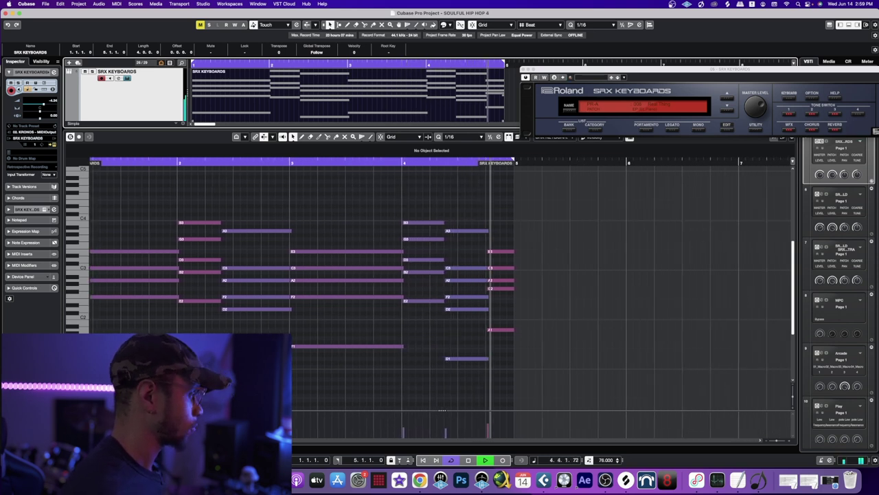
pyautogui.press('space')
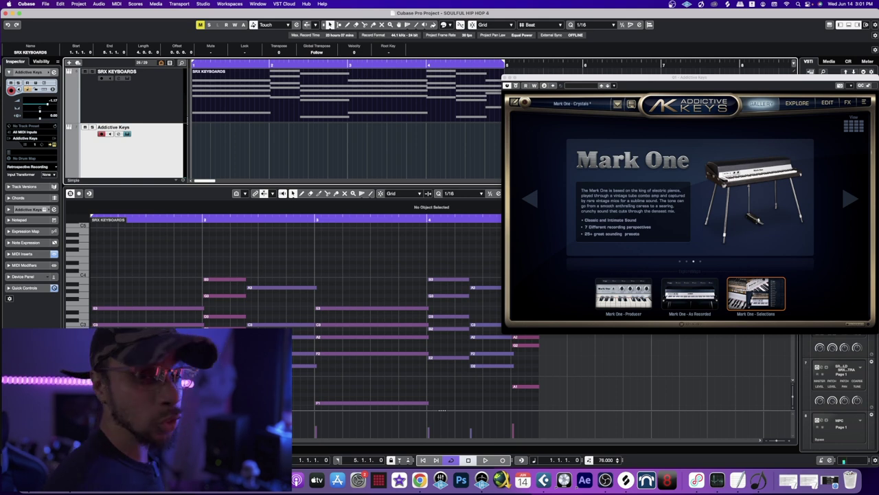
# Step: Record a four-bar melody on the Addictive Keys track with the Mark One sound and open the part in the key editor
pyautogui.press('KP_Multiply')
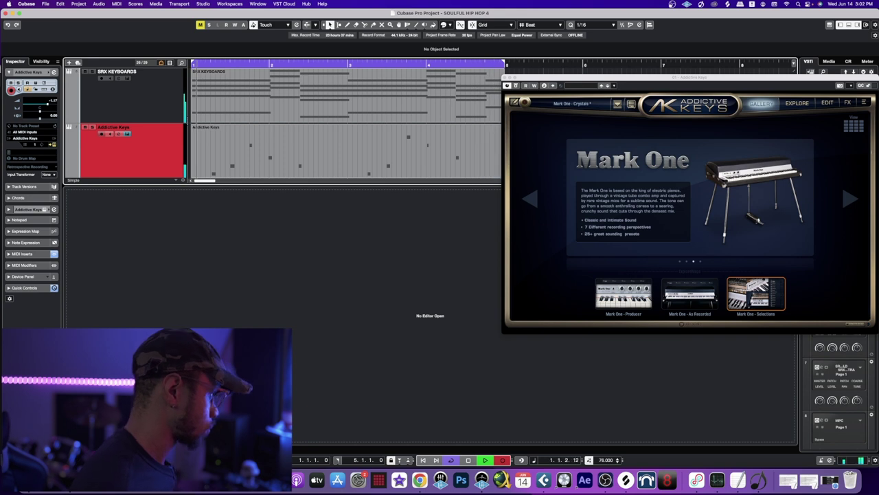
pyautogui.press('KP_Multiply')
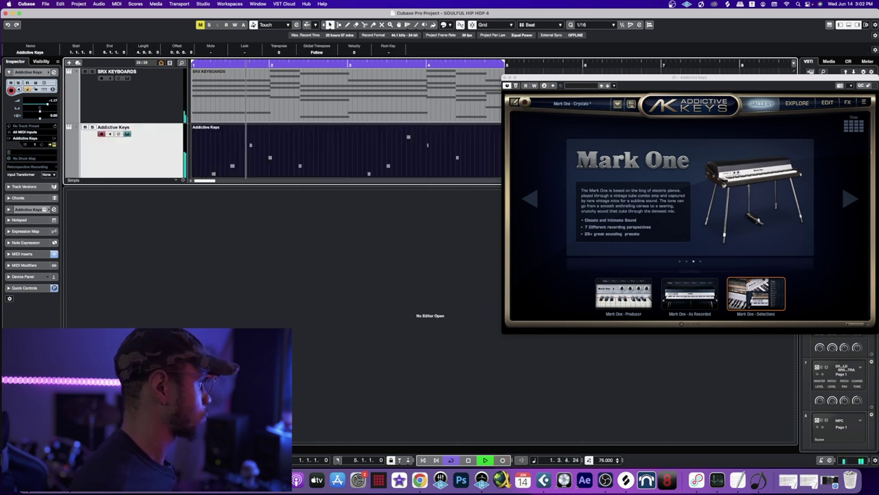
pyautogui.moveTo(556, 78); pyautogui.dragTo(654, 78)
pyautogui.doubleClick(440, 151)
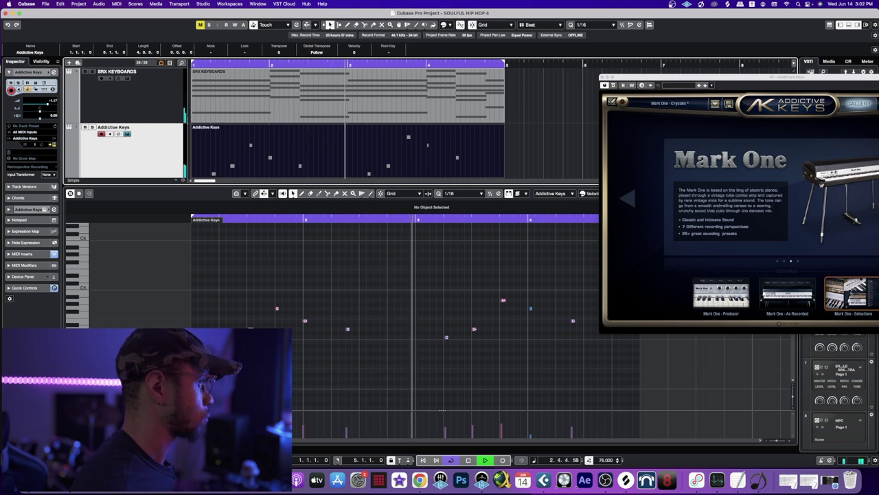
pyautogui.click(603, 77)
pyautogui.hscroll(1, 481, 316)
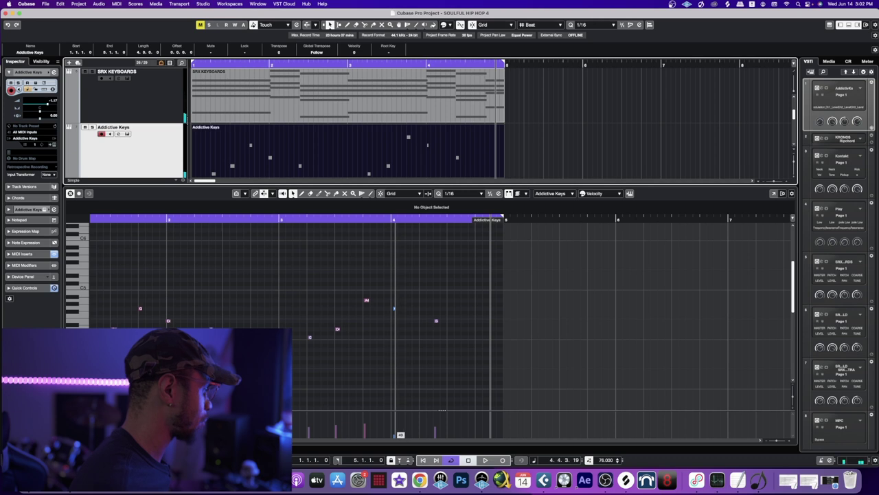
# Step: Raise the velocity of the quiet note at bar 4 in the Addictive Keys part and play from the project start
pyautogui.click(395, 425)
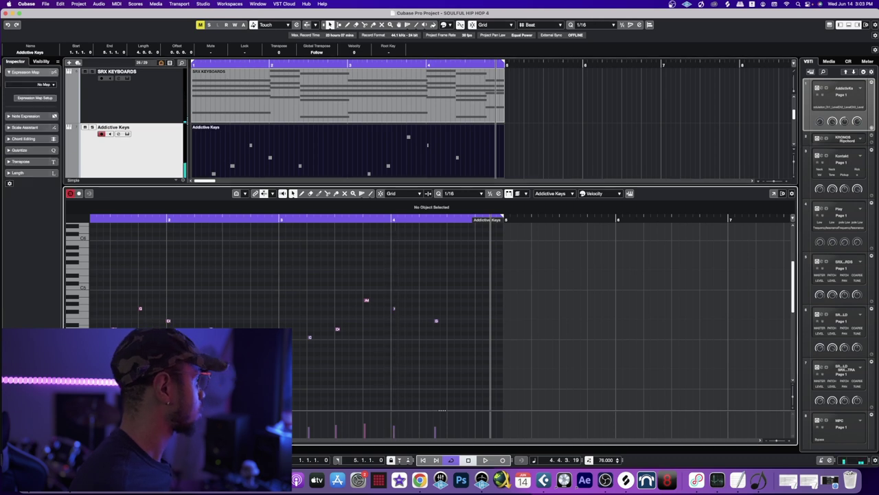
pyautogui.click(215, 66)
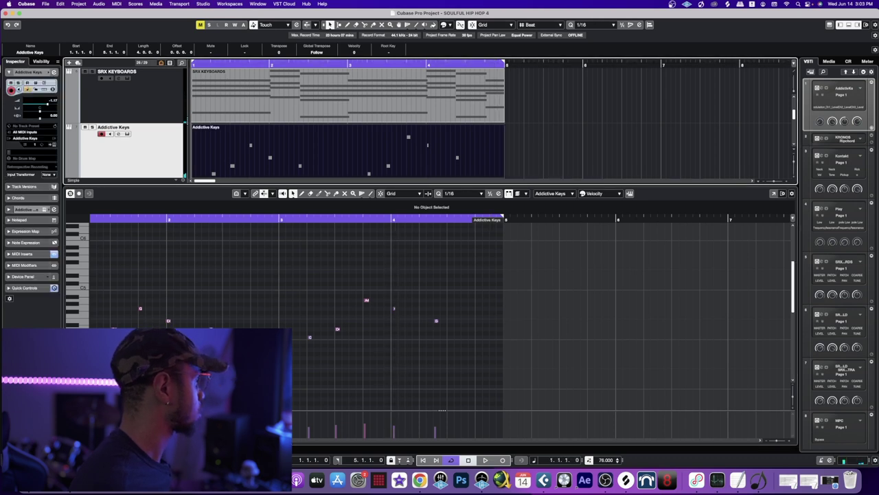
pyautogui.press('space')
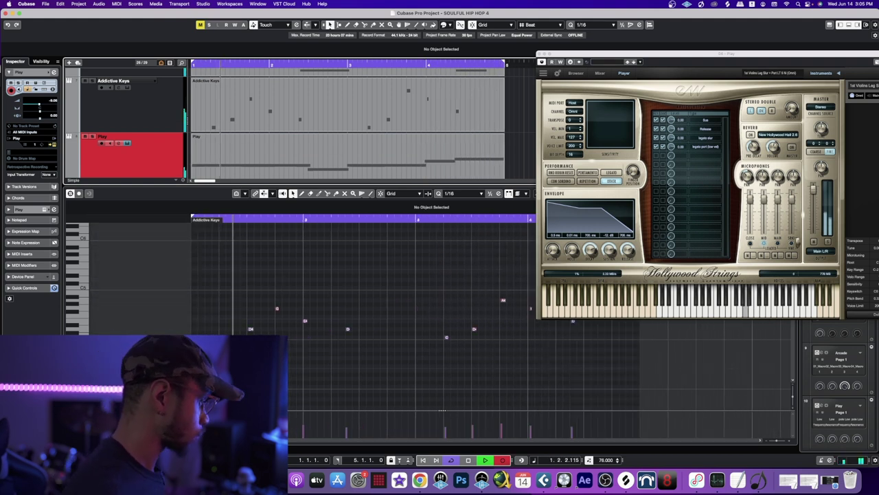
# Step: Finish recording the Hollywood Strings line on the Play track and raise the velocity of its last note, C5
pyautogui.press('KP_Multiply')
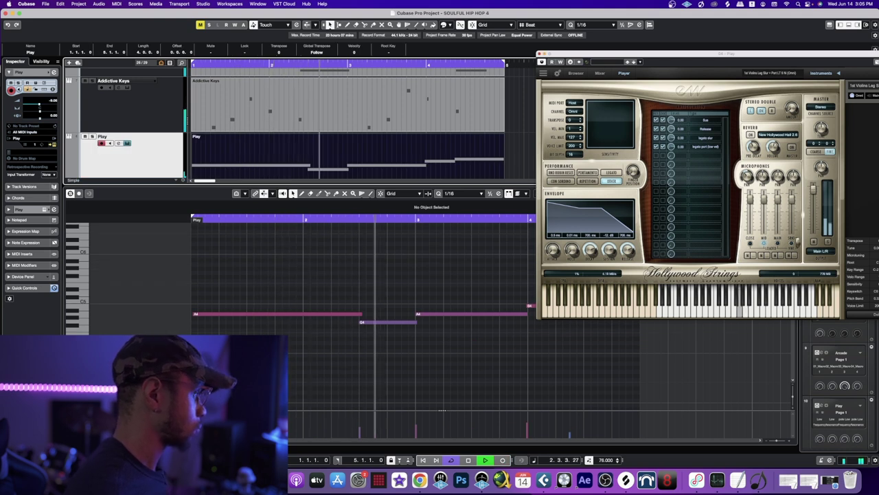
pyautogui.press('super+w')
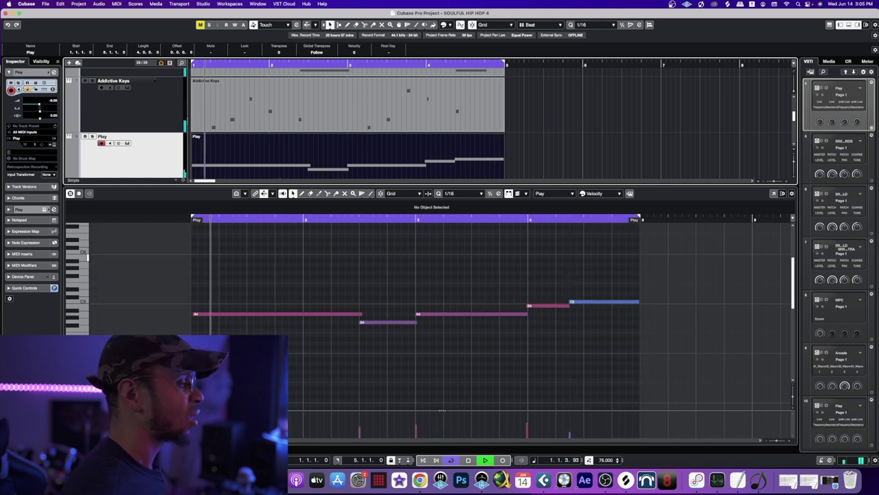
pyautogui.press('space')
pyautogui.click(577, 432)
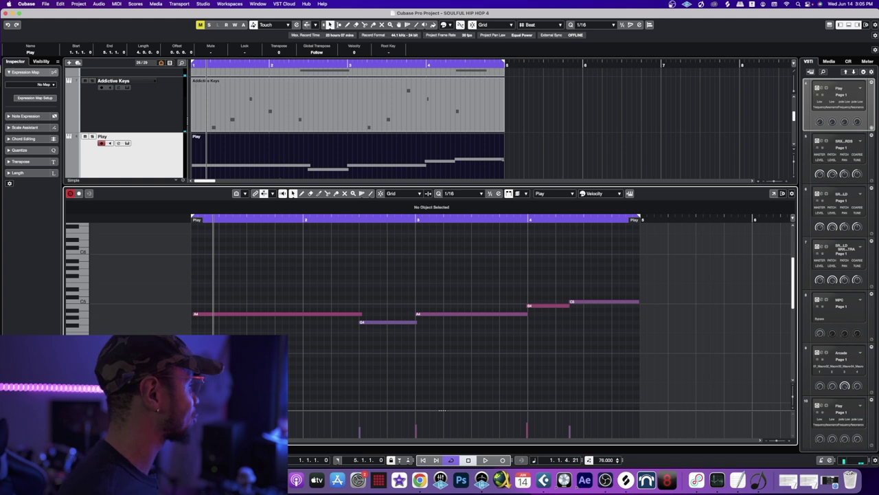
pyautogui.click(192, 65)
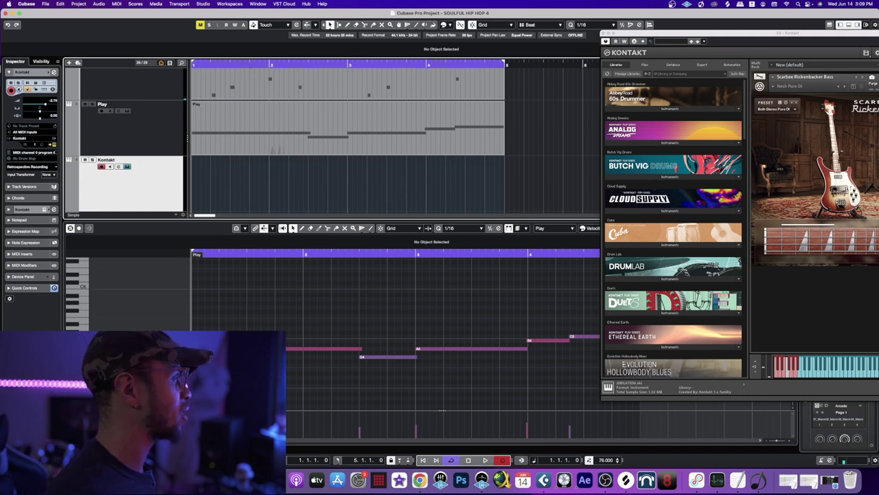
# Step: Record a four-bar bass line on the Kontakt track with Scarbee Rickenbacker Bass and open the part in the key editor
pyautogui.click(131, 182)
pyautogui.press('space')
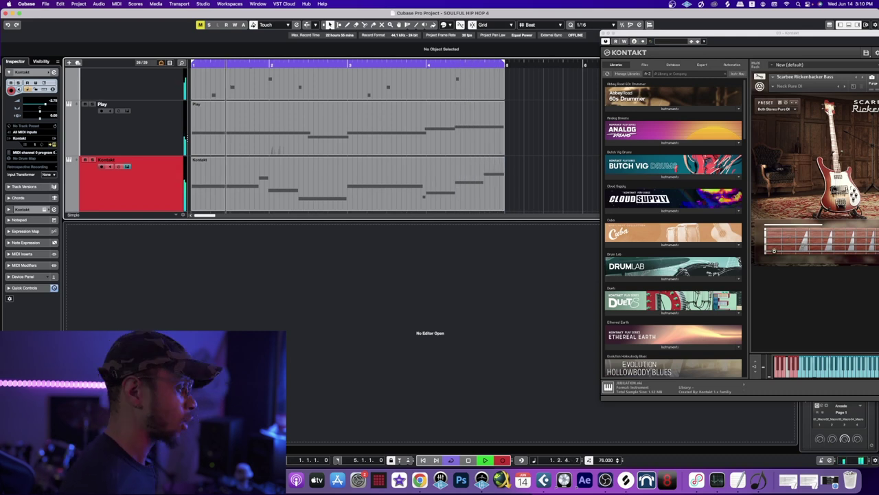
pyautogui.press('KP_Multiply')
pyautogui.click(550, 185)
pyautogui.doubleClick(344, 175)
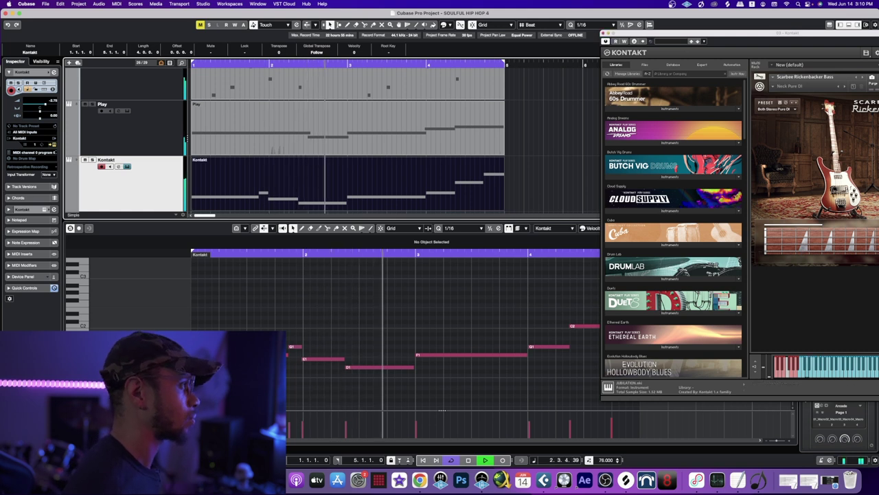
pyautogui.click(604, 33)
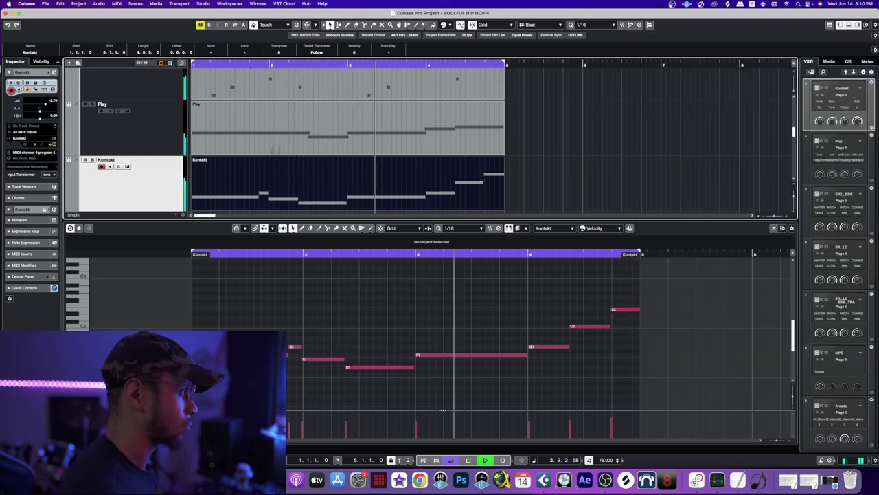
pyautogui.hscroll(3, 467, 344)
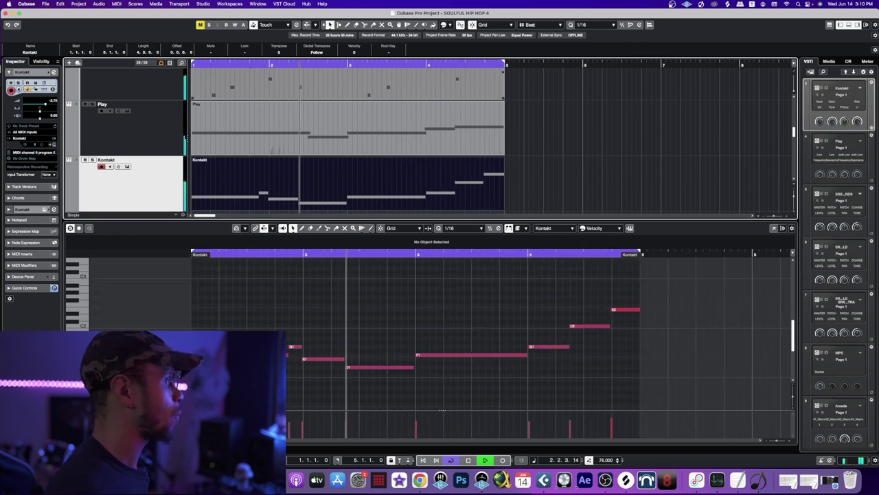
# Step: Play the loop from near the end of bar 4
pyautogui.press('space')
pyautogui.click(484, 65)
pyautogui.press('space')
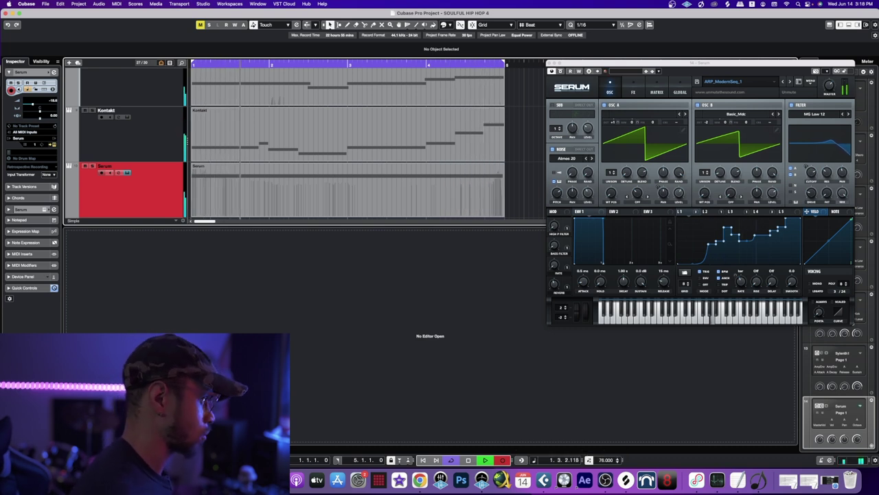
# Step: Finish recording the Serum part with the ARP_ModernSeq_1 preset, audition it soloed and return the playhead to the start
pyautogui.press('KP_Multiply')
pyautogui.click(524, 191)
pyautogui.click(474, 193)
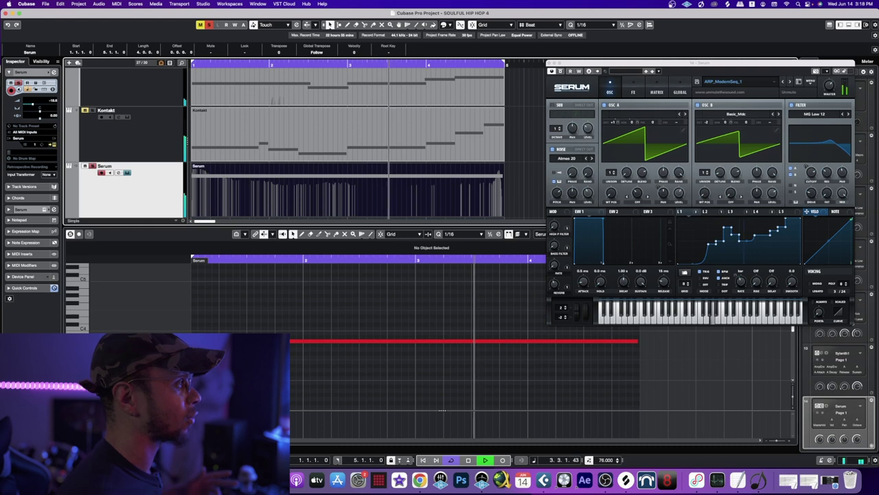
pyautogui.click(700, 105)
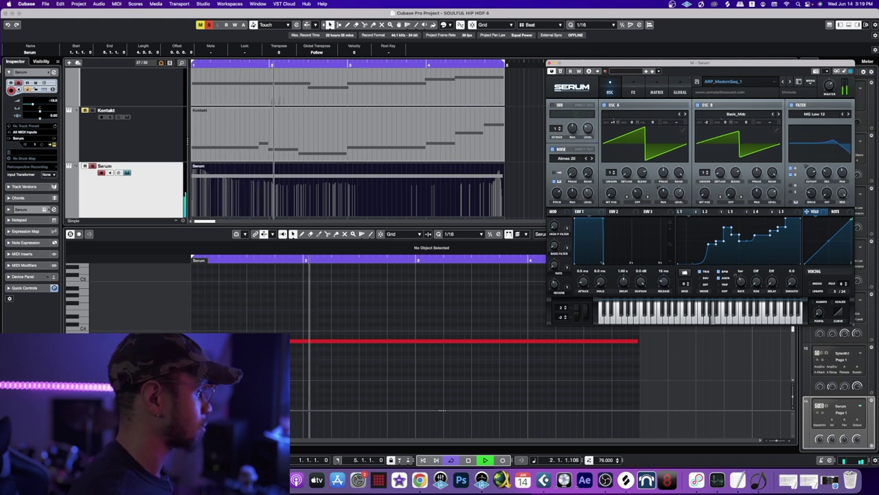
pyautogui.press('space')
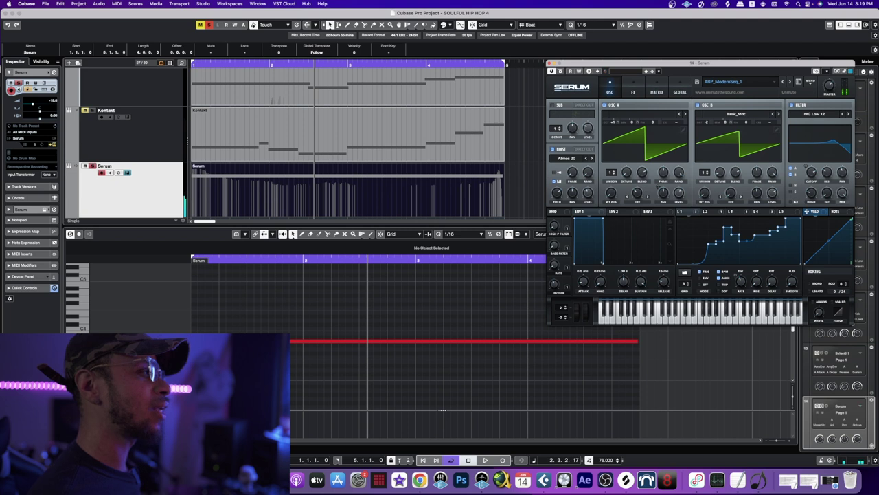
pyautogui.moveTo(228, 65); pyautogui.dragTo(192, 64)
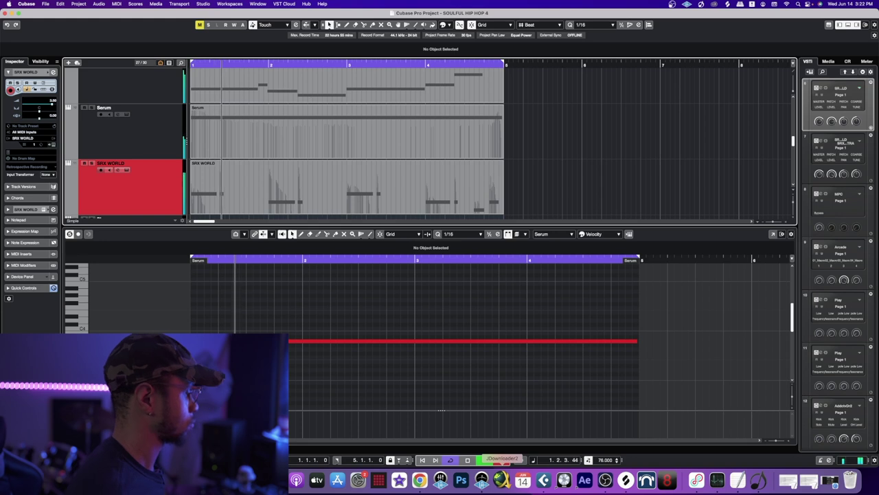
# Step: Finish recording the SRX WORLD part and save the project
pyautogui.press('KP_Multiply')
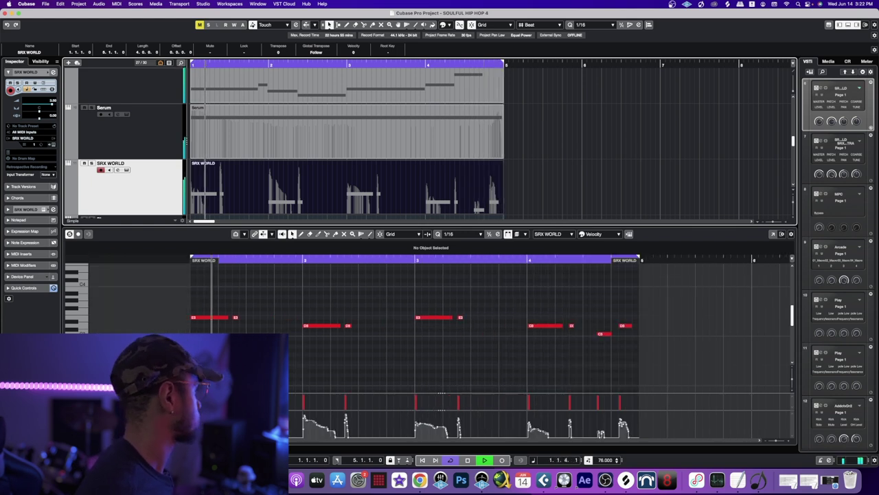
pyautogui.click(46, 5)
pyautogui.click(58, 55)
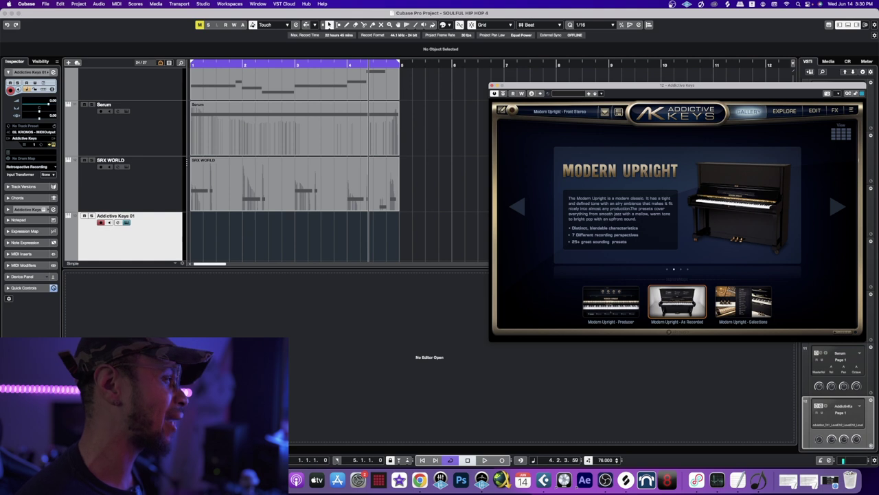
# Step: Record a four-bar piano chord part on Addictive Keys 01 with the Modern Upright sound and open it in the key editor
pyautogui.click(192, 65)
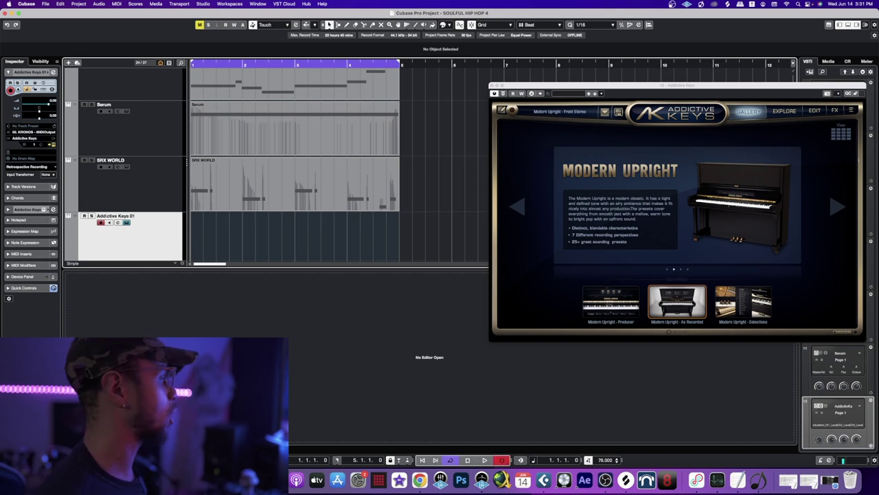
pyautogui.press('KP_Multiply')
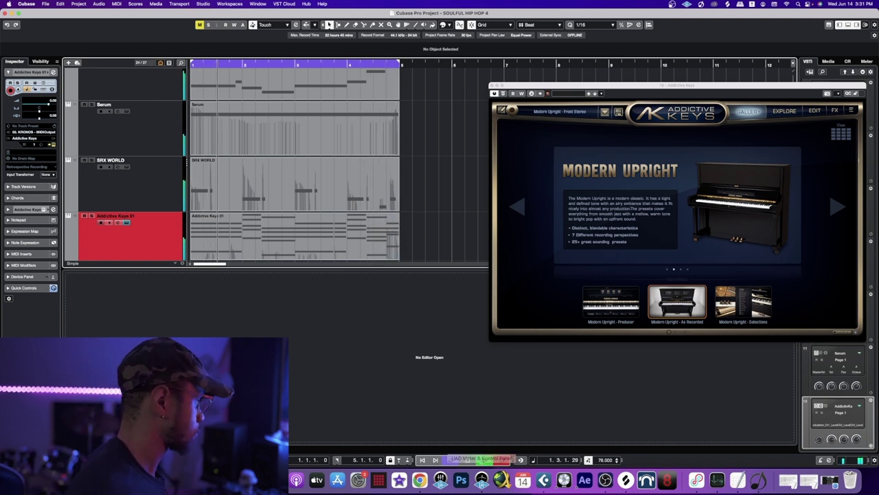
pyautogui.press('KP_Multiply')
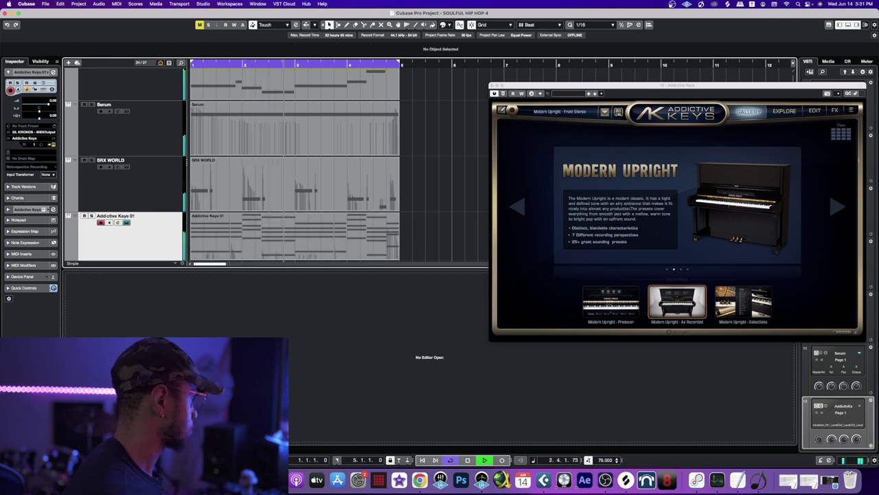
pyautogui.press('space')
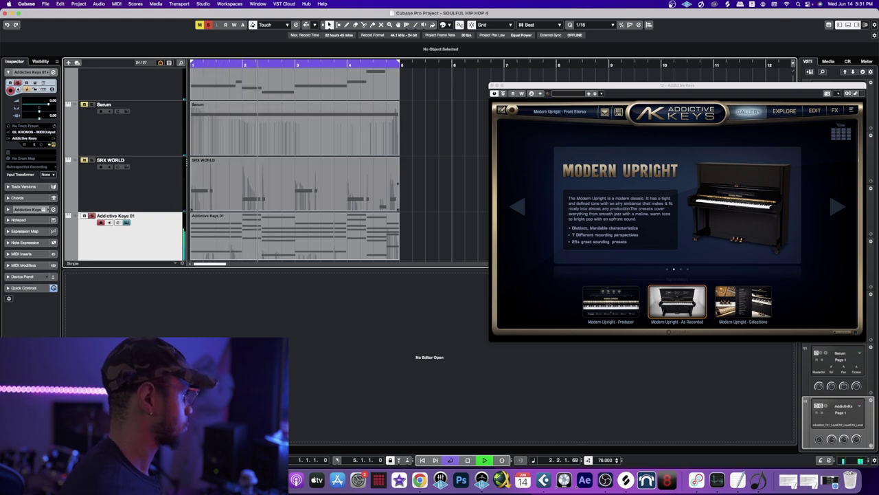
pyautogui.click(296, 237)
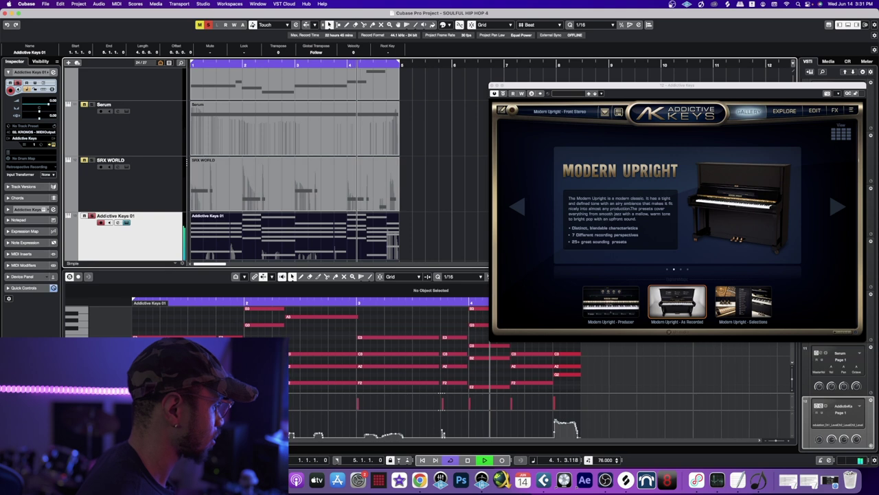
pyautogui.press('super+w')
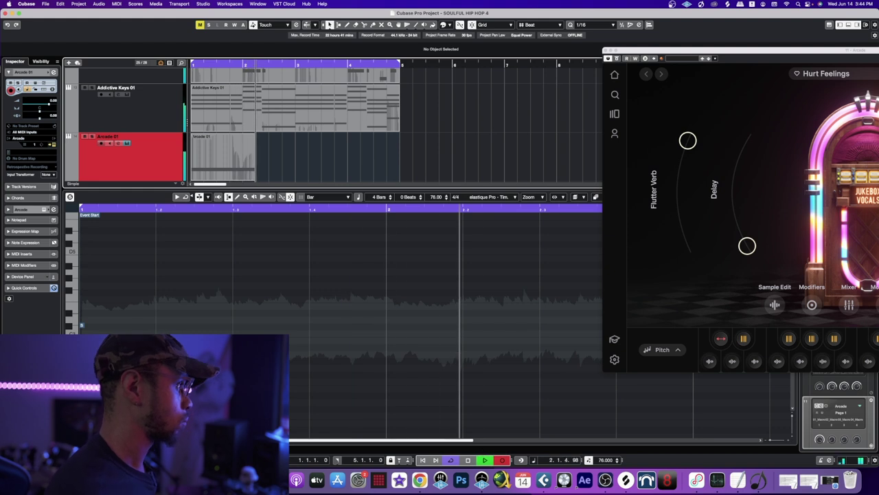
# Step: Finish recording the four-bar vocal part on the Arcade 01 track with the Hurt Feelings kit
pyautogui.moveTo(728, 50); pyautogui.dragTo(582, 50)
pyautogui.moveTo(644, 51); pyautogui.dragTo(616, 60)
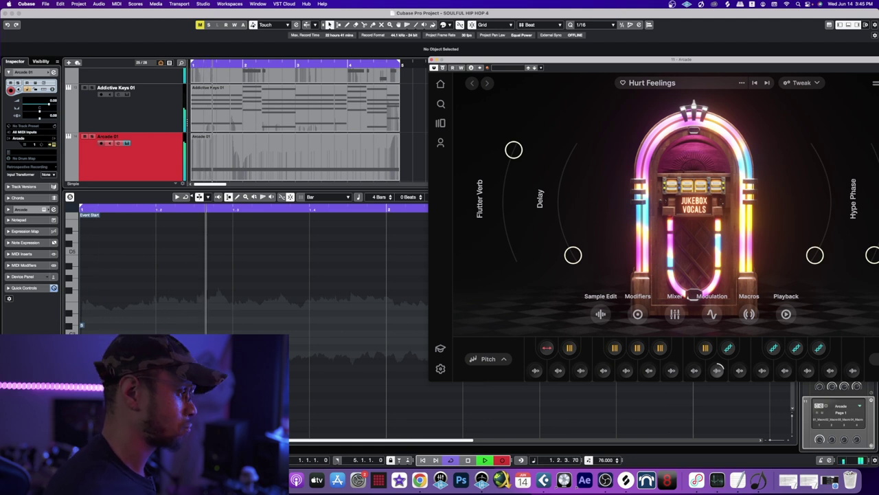
pyautogui.press('KP_Multiply')
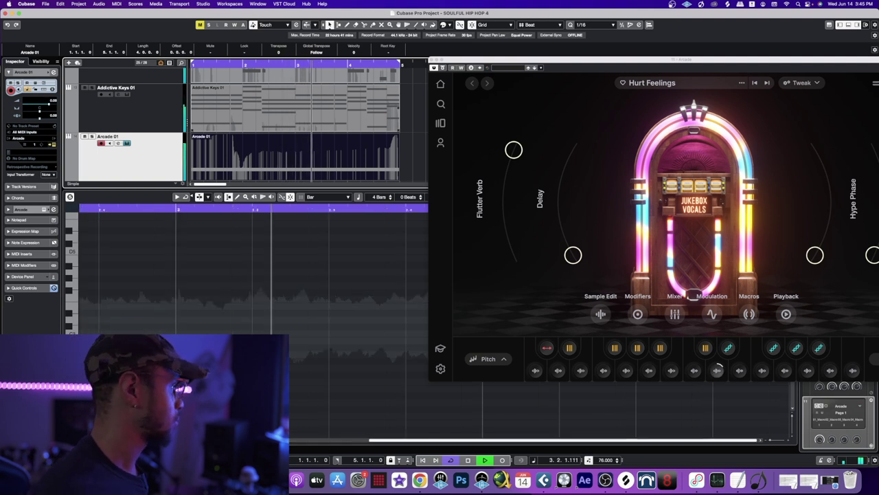
pyautogui.press('space')
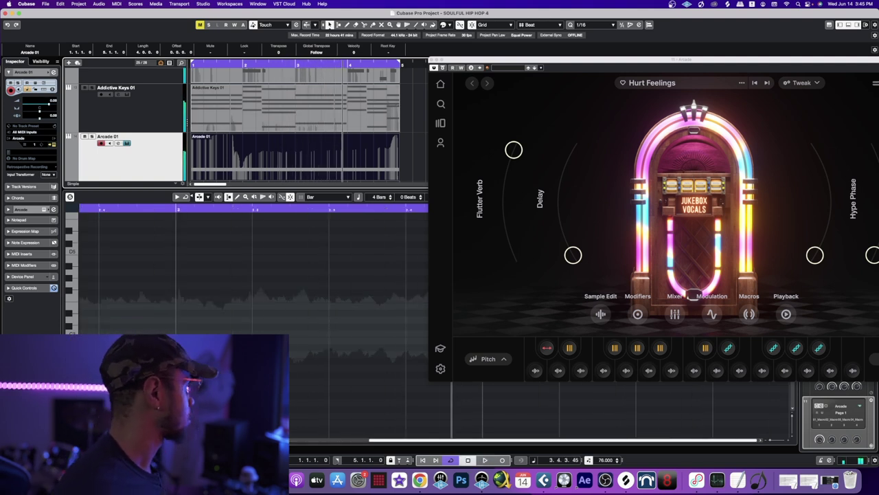
# Step: Render the recorded Arcade 01 part in place to an audio track
pyautogui.click(61, 3)
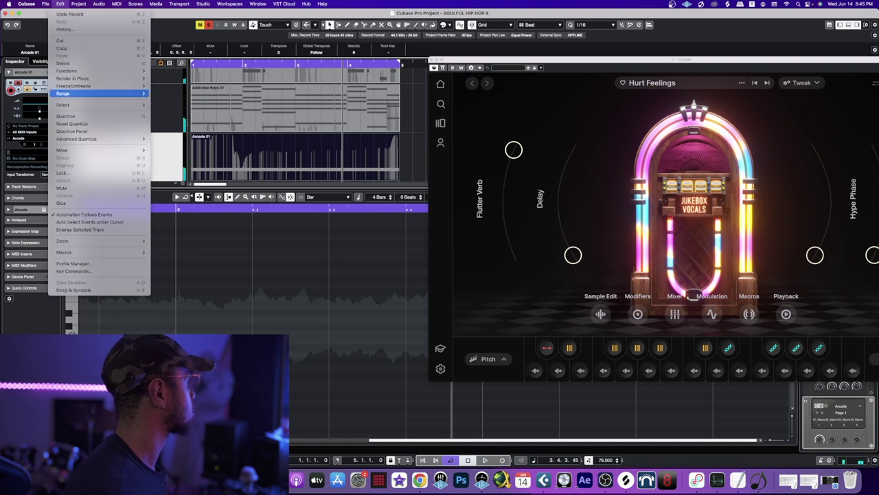
pyautogui.moveTo(75, 79)
pyautogui.click(186, 79)
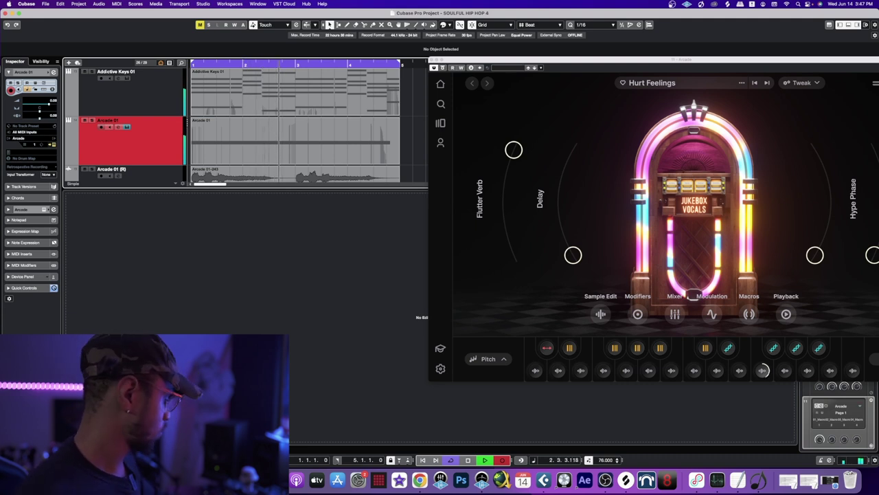
# Step: Play the full arrangement and look through its tracks, from the drums down to the Funk Vibes Kit loops
pyautogui.press('space')
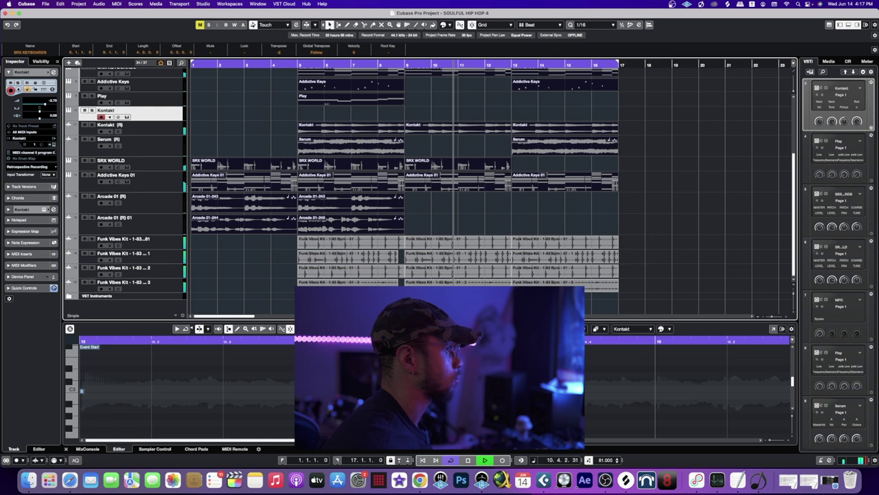
pyautogui.scroll(5, 412, 185)
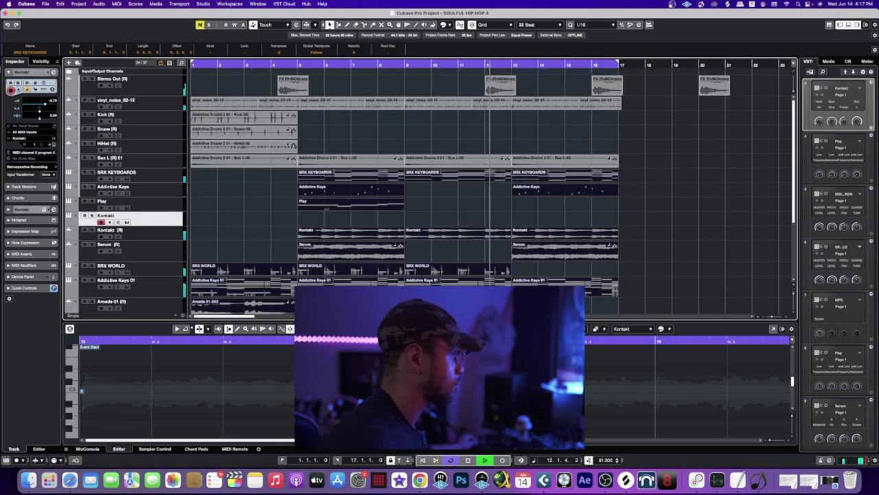
pyautogui.scroll(-3, 565, 167)
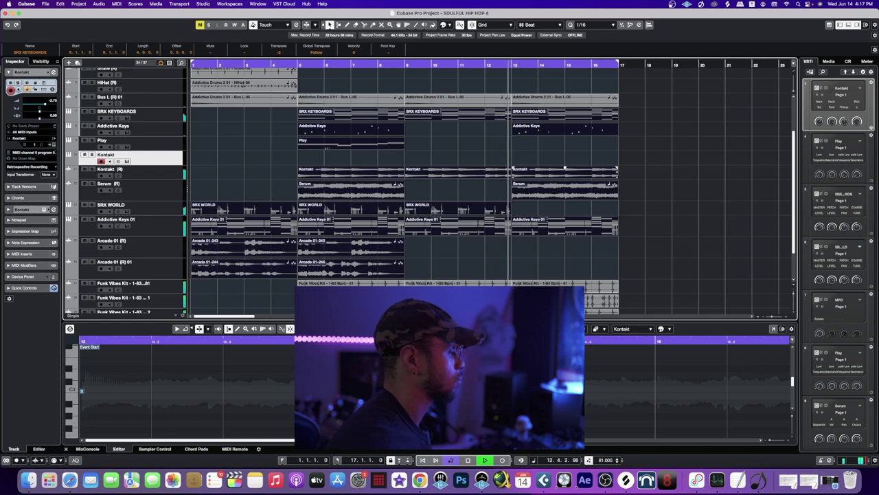